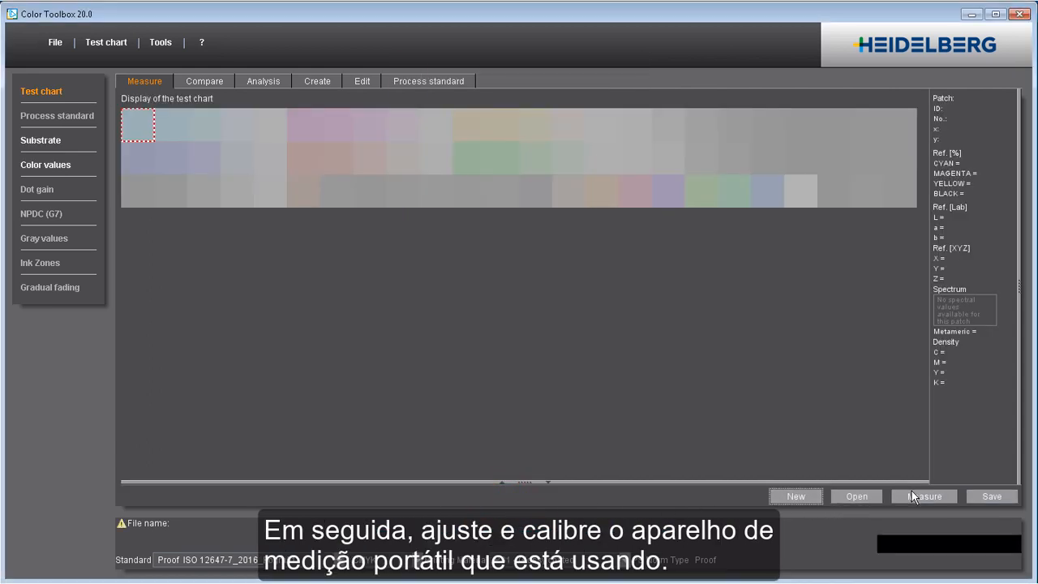
# Set up the test chart colour measurement with the X-Rite Eye-One (strip) device and the UV (M2:ISO-13655) filter
pyautogui.click(912, 496)
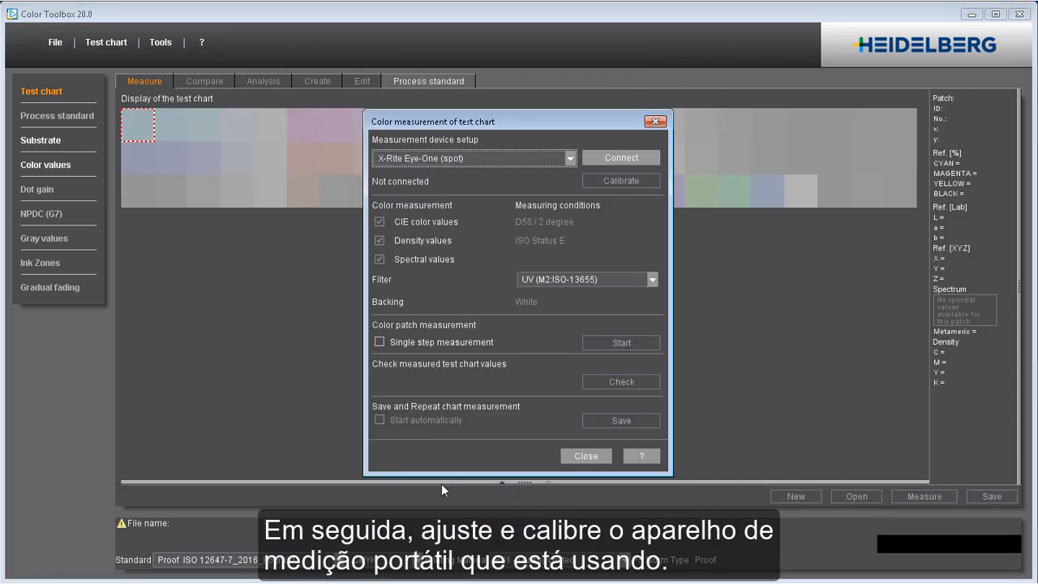
pyautogui.click(571, 159)
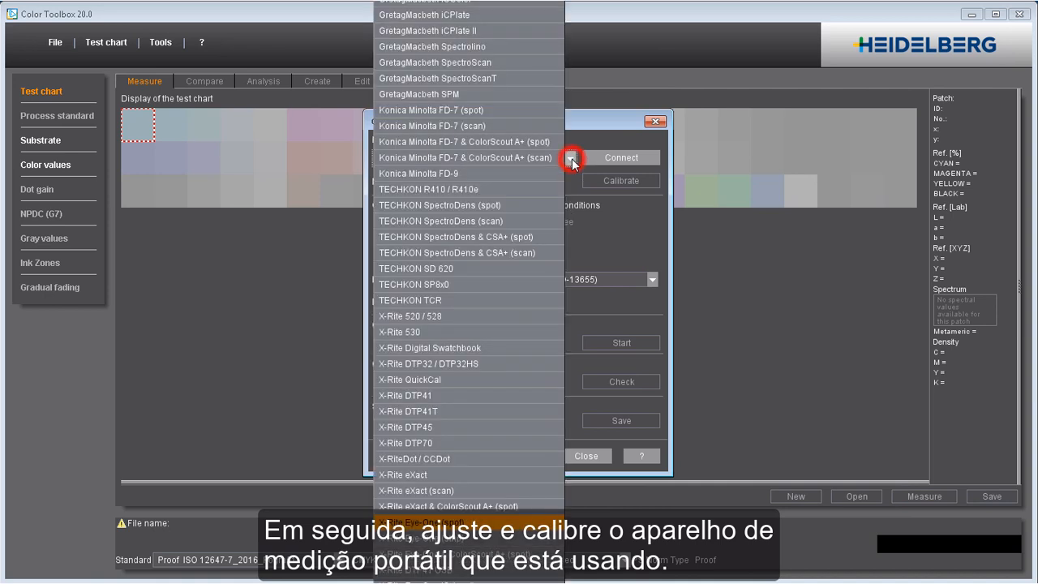
pyautogui.click(436, 538)
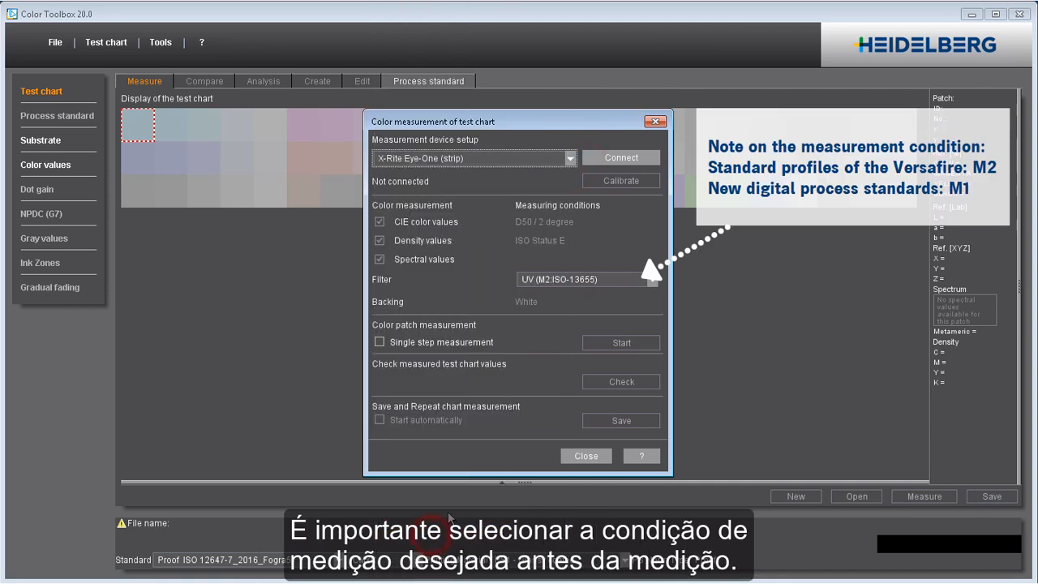
pyautogui.click(548, 280)
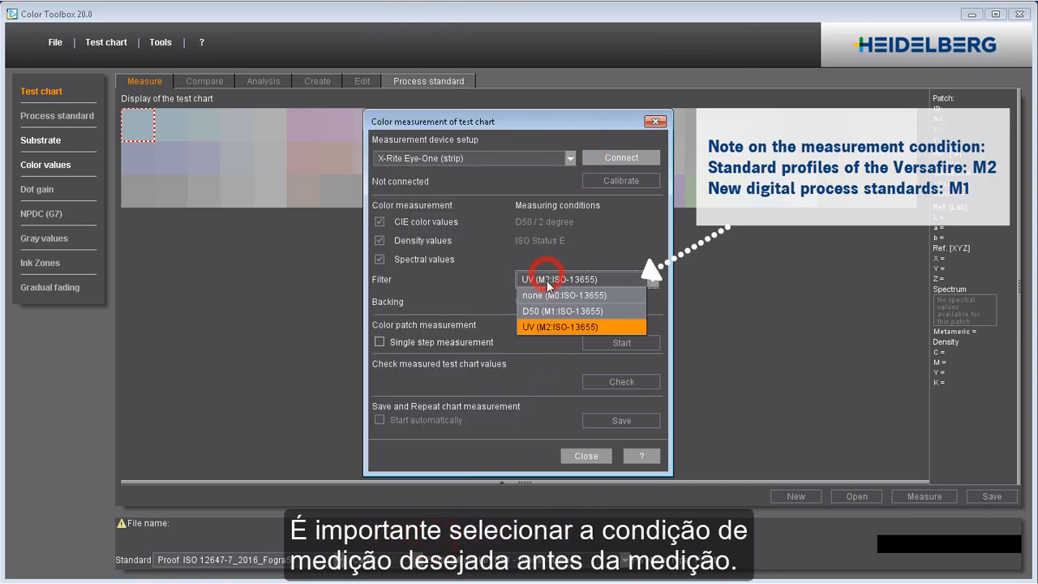
pyautogui.click(548, 327)
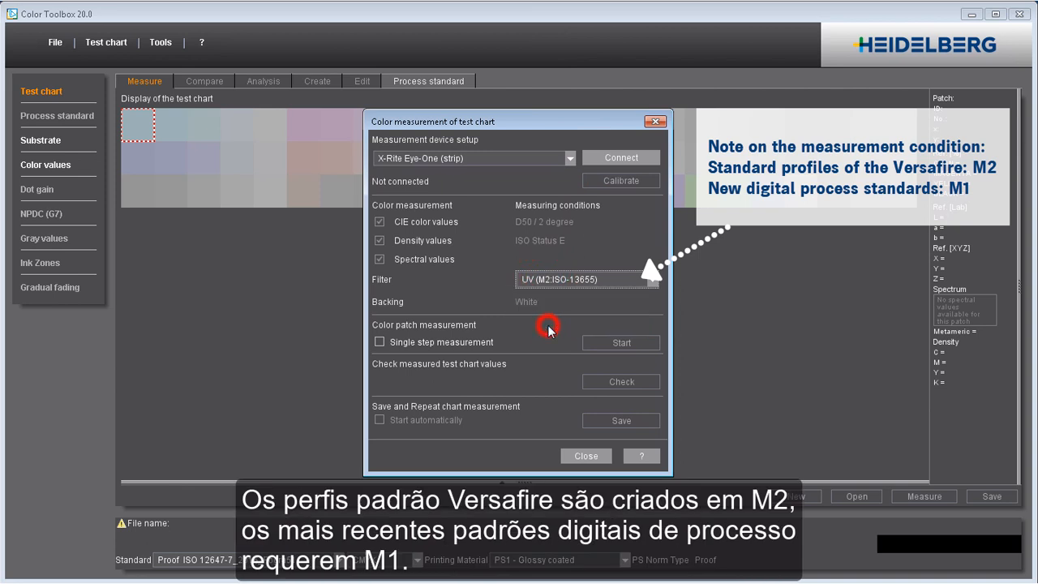
# Connect the measurement device and perform its white calibration on the white tile
pyautogui.click(604, 162)
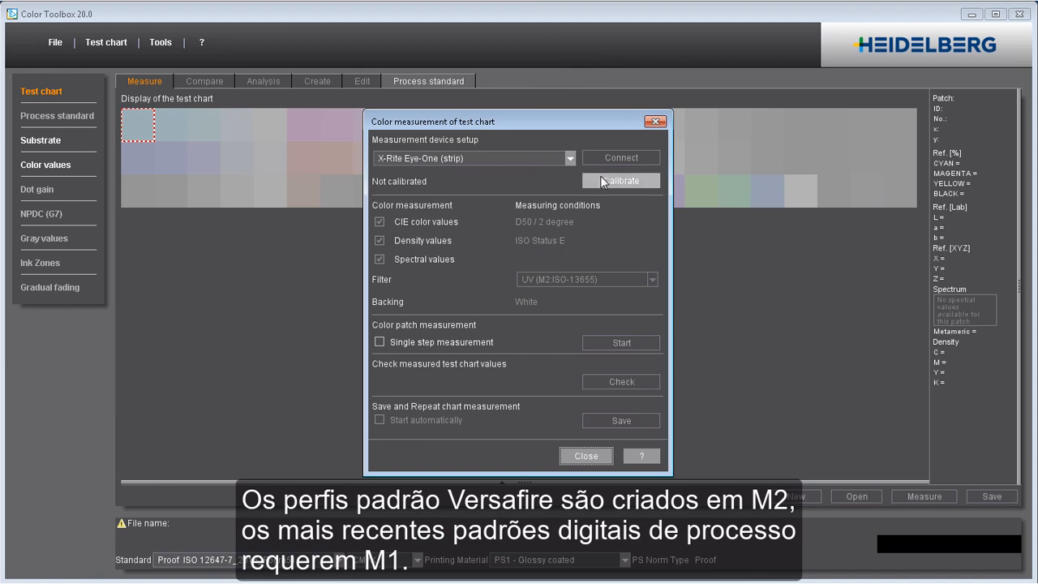
pyautogui.click(600, 175)
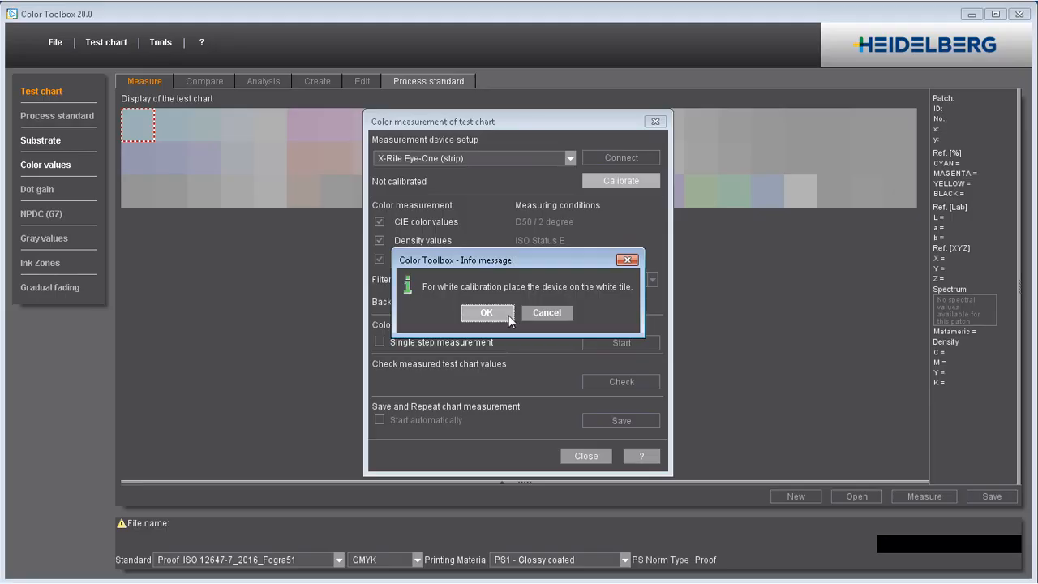
pyautogui.click(509, 316)
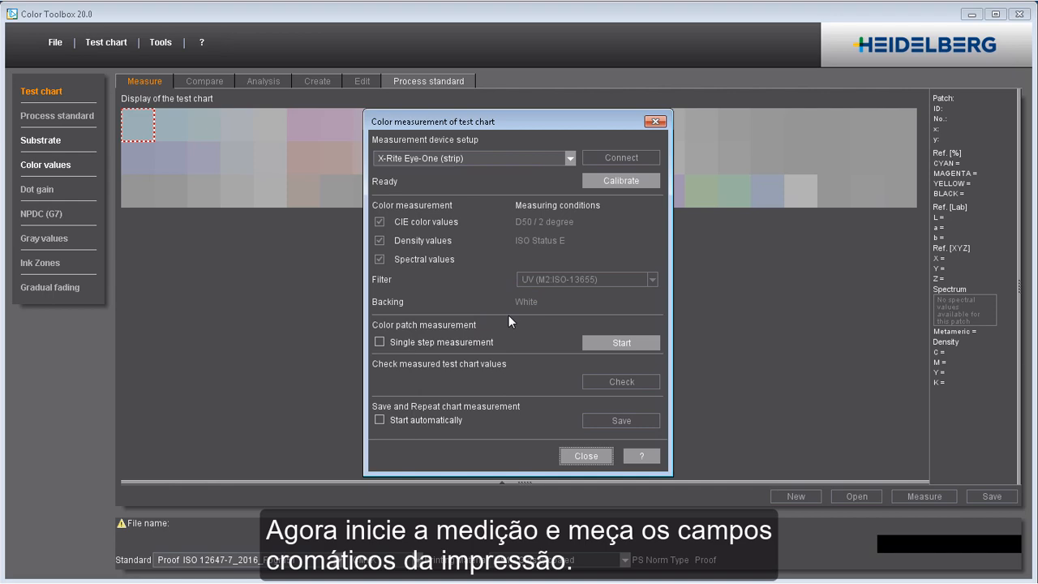
# Measure all strips of the test chart, save the measured values under the proposed file name and finish the measurement
pyautogui.click(598, 341)
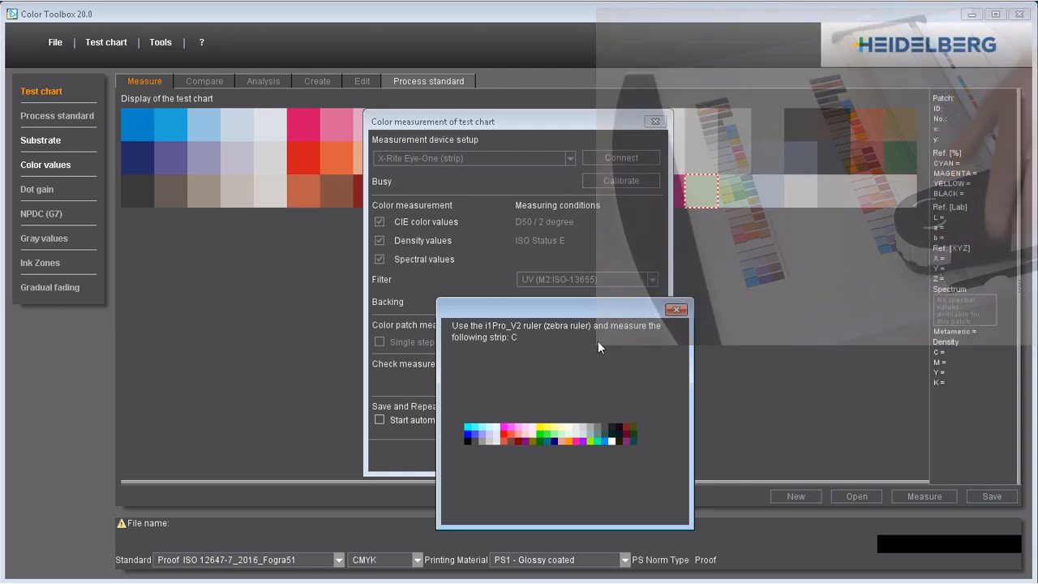
pyautogui.click(613, 422)
pyautogui.click(659, 416)
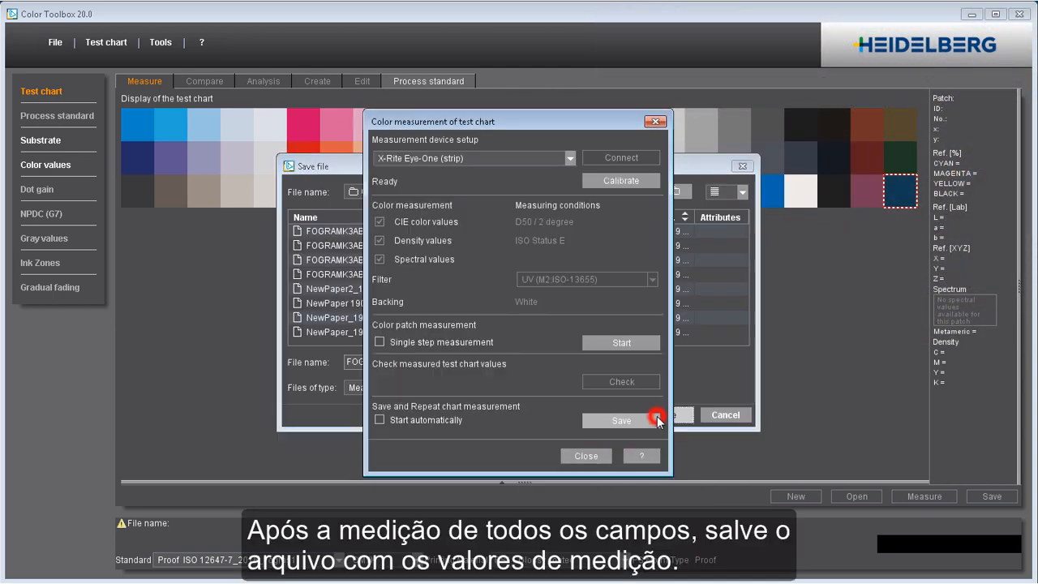
pyautogui.click(598, 455)
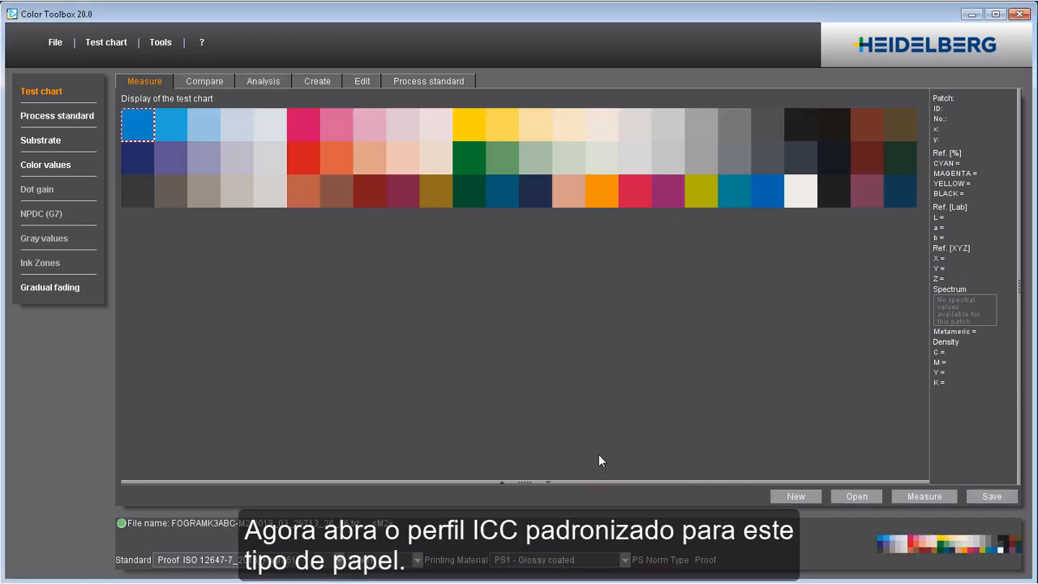
# Start opening a file and browse from Computer to the PTConfig (Z:) network drive
pyautogui.click(839, 497)
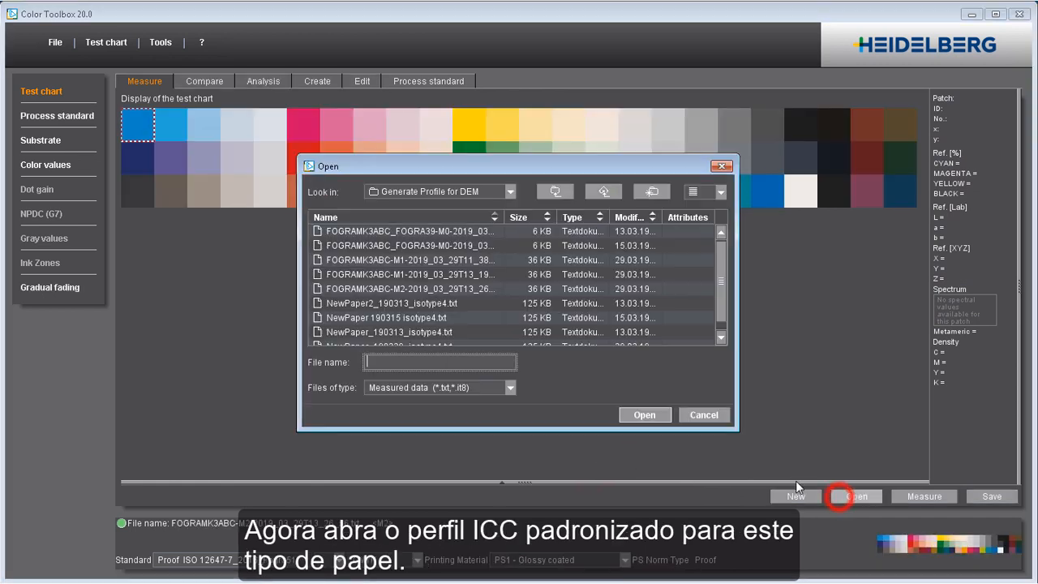
pyautogui.click(457, 191)
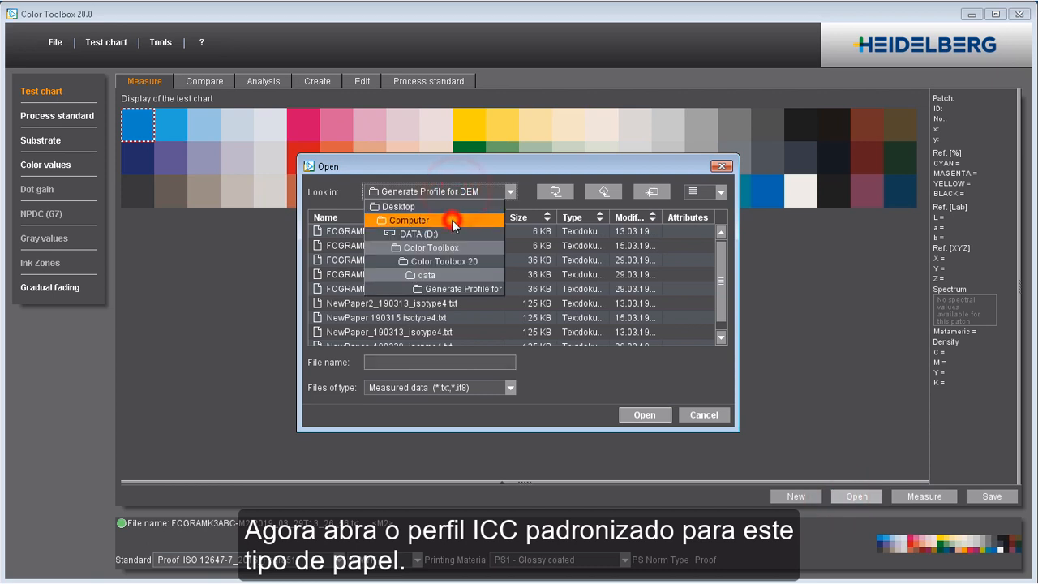
pyautogui.click(451, 220)
pyautogui.click(718, 323)
pyautogui.doubleClick(460, 337)
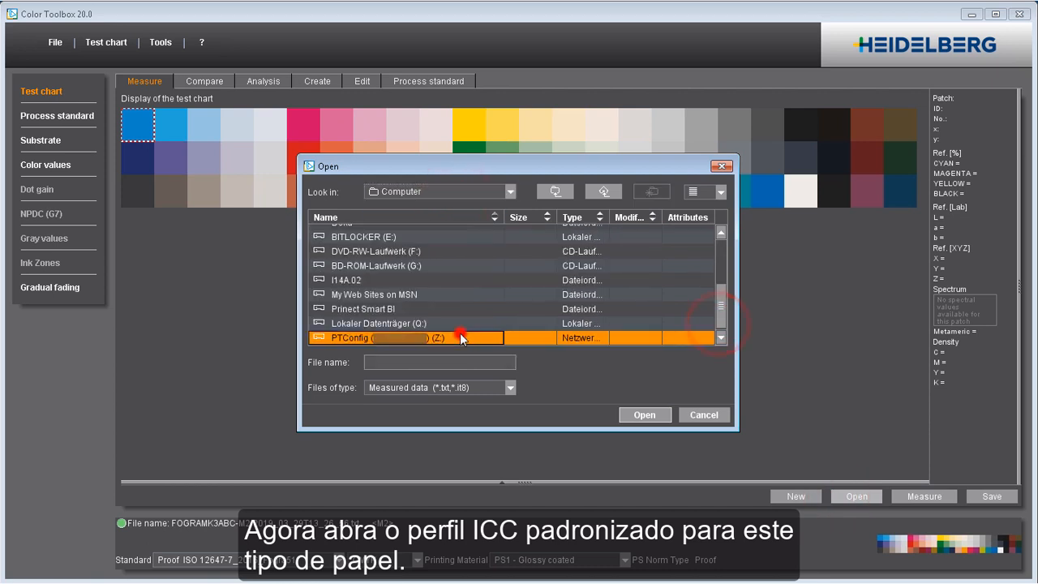
# Browse through the SysConfig, Resources and ICC-Profiles folders to the EP folder inside Digital
pyautogui.scroll(-8, 459, 333)
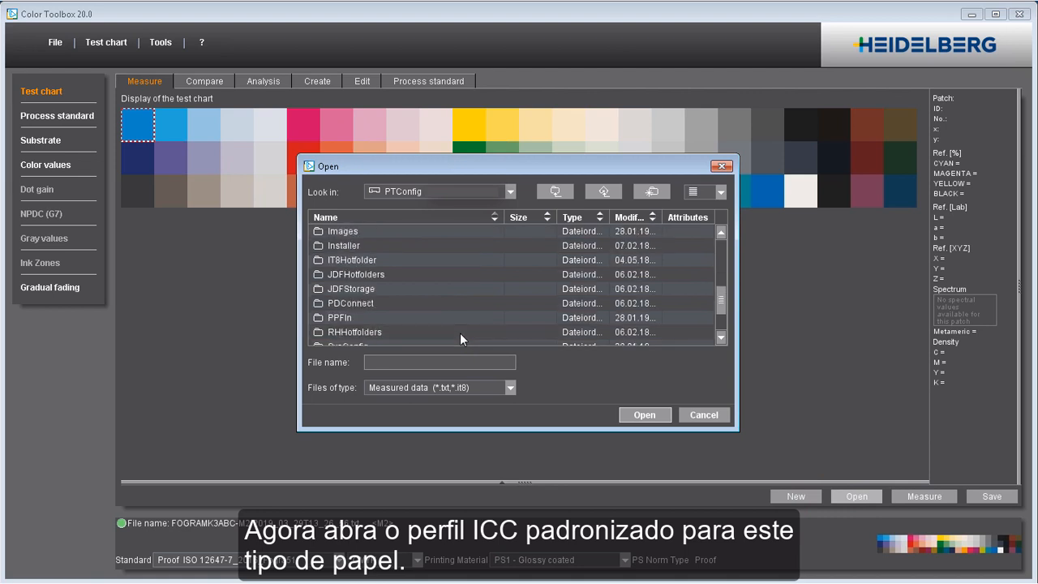
pyautogui.doubleClick(438, 295)
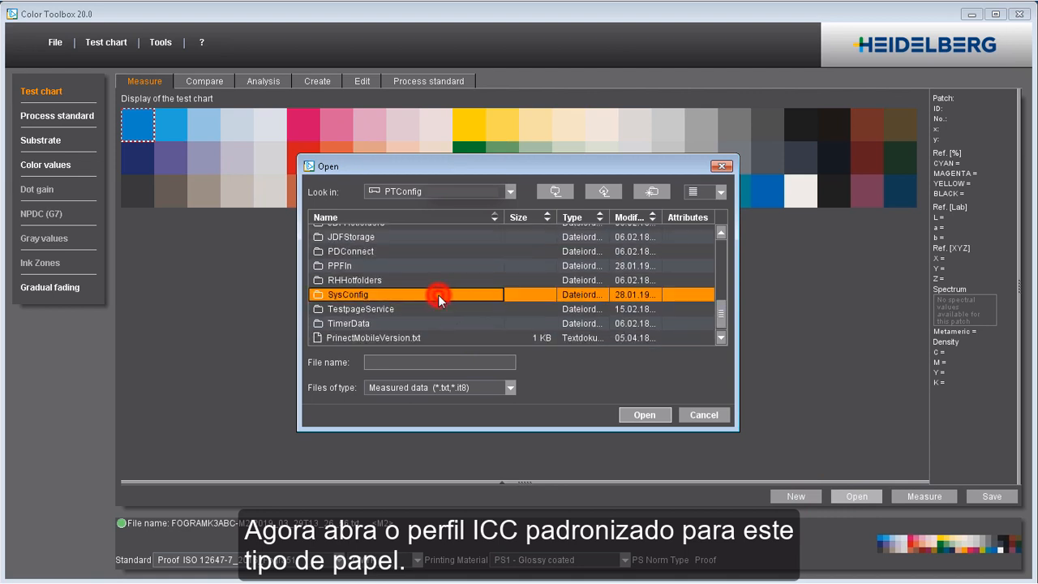
pyautogui.doubleClick(437, 328)
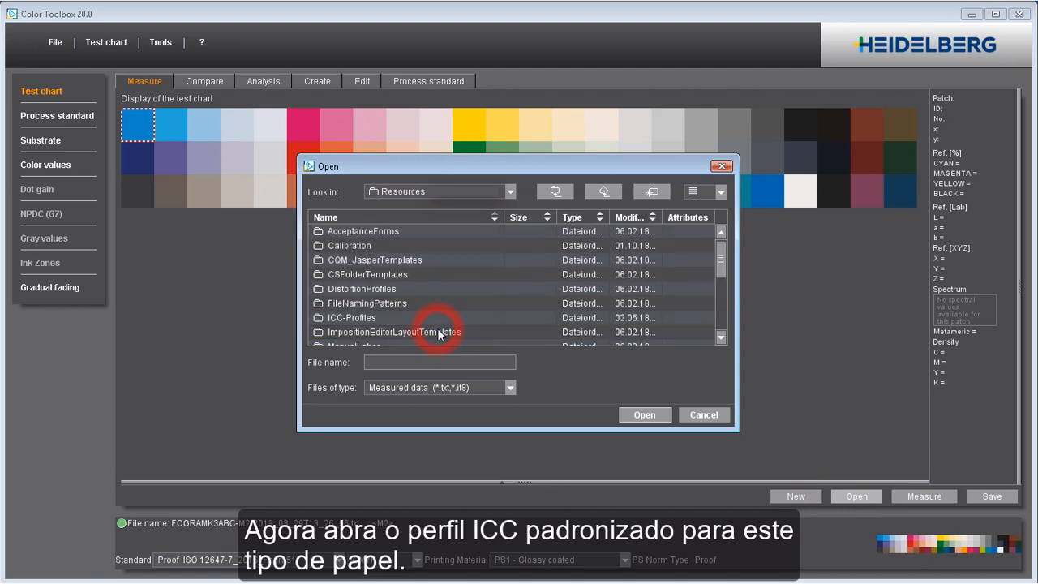
pyautogui.doubleClick(437, 316)
pyautogui.doubleClick(435, 316)
pyautogui.doubleClick(409, 258)
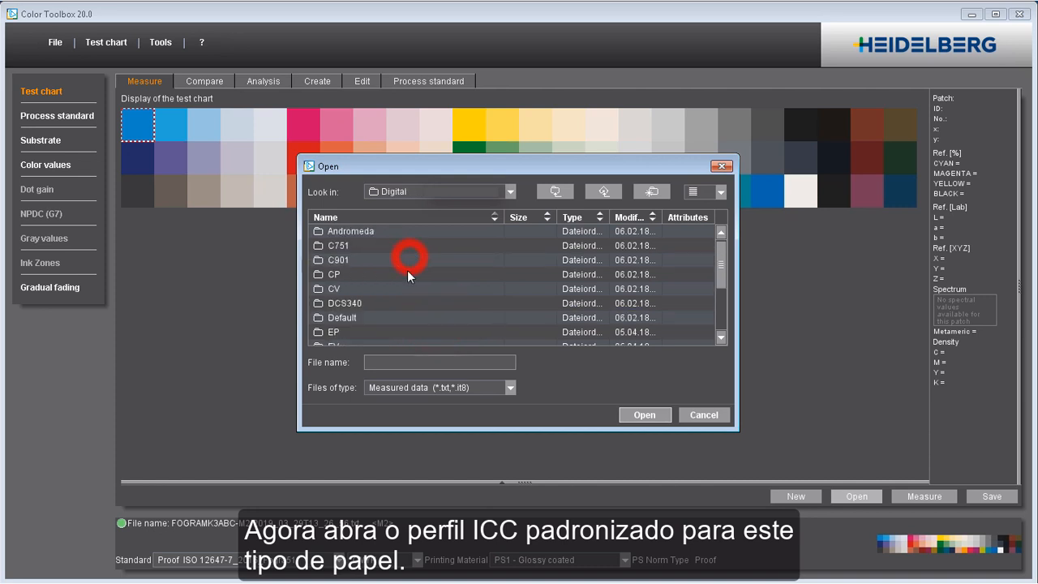
pyautogui.doubleClick(404, 332)
# Filter the files to ICC profile (*.icm,*.icc) and open isotype4.icc
pyautogui.click(413, 384)
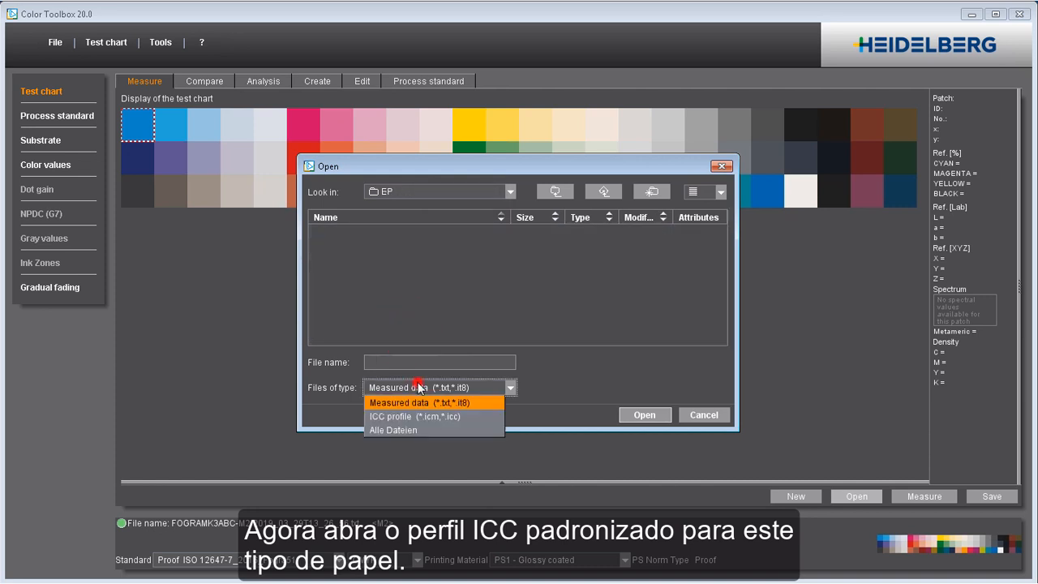
pyautogui.click(417, 416)
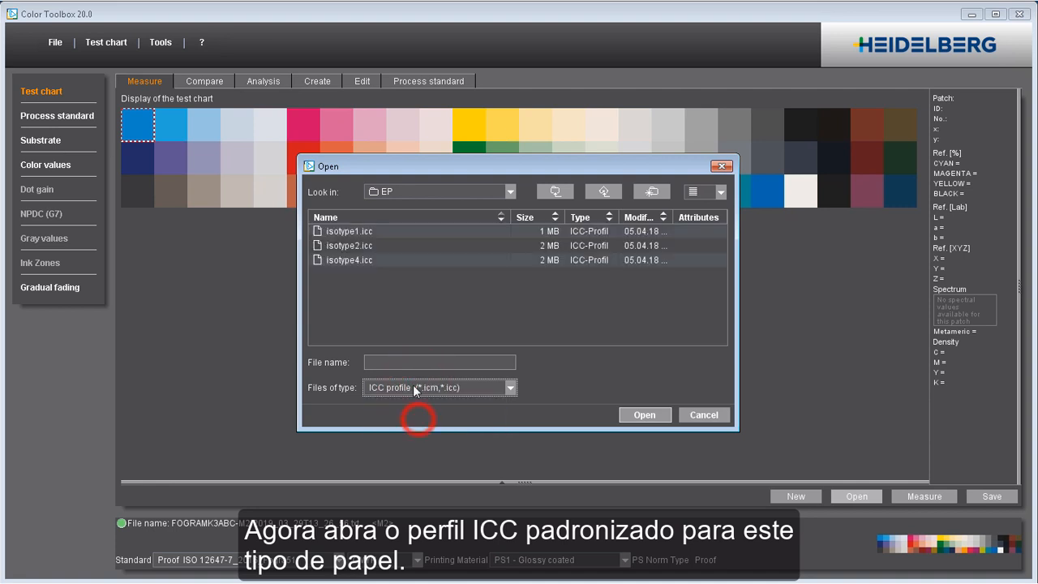
pyautogui.click(373, 261)
pyautogui.click(640, 416)
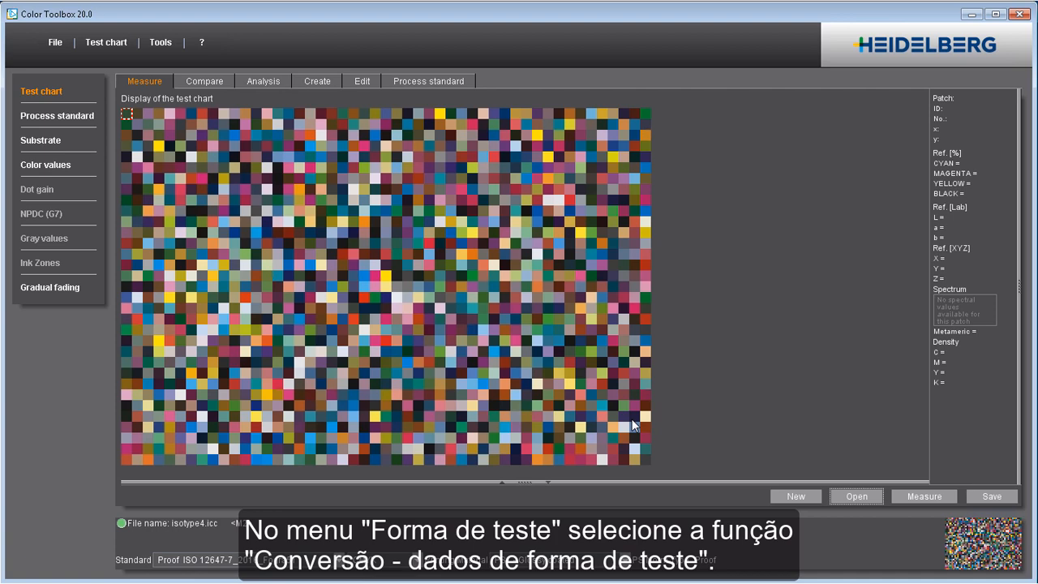
# Convert the profile's test chart data using the saved FOGRAMK3ABC-M2-2019_03_29T13_26 measurement file as the changed print process
pyautogui.click(116, 45)
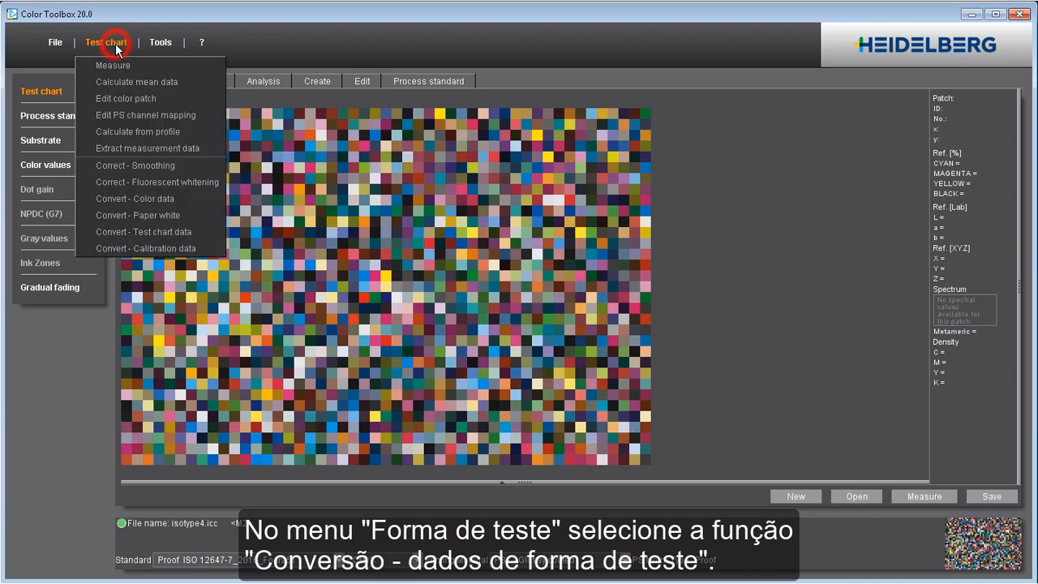
pyautogui.click(136, 232)
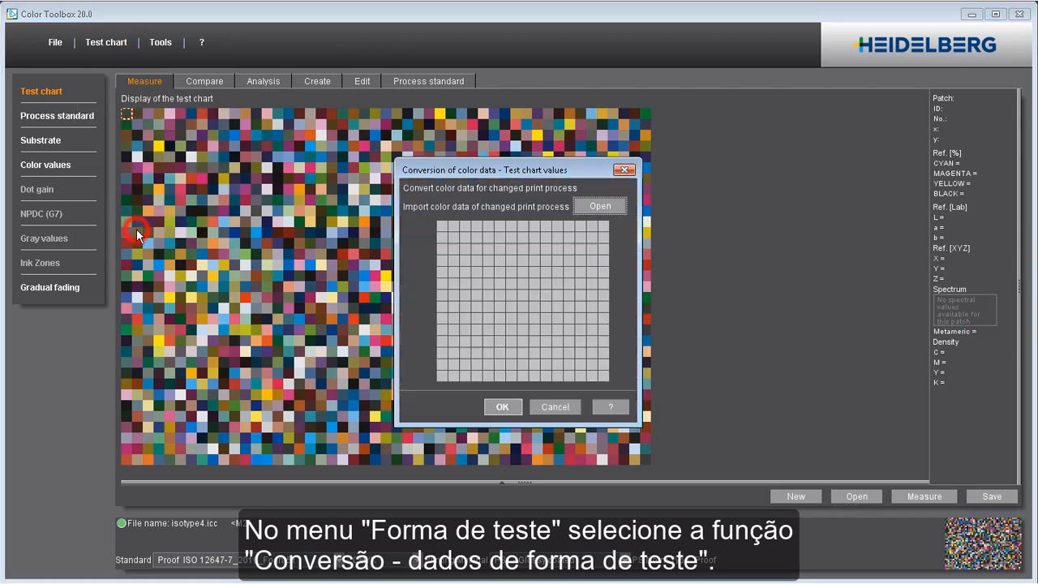
pyautogui.click(585, 208)
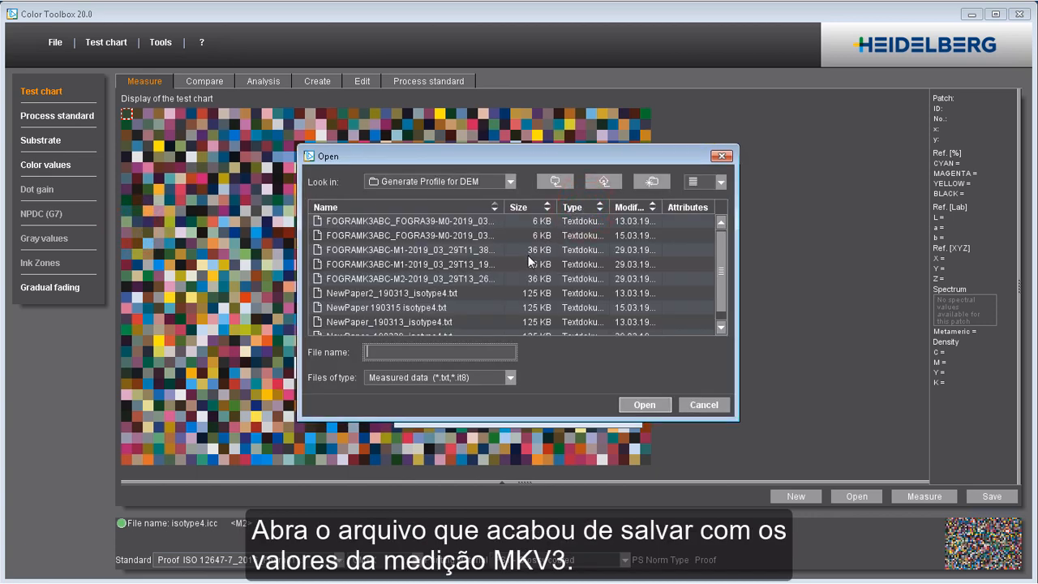
pyautogui.click(496, 279)
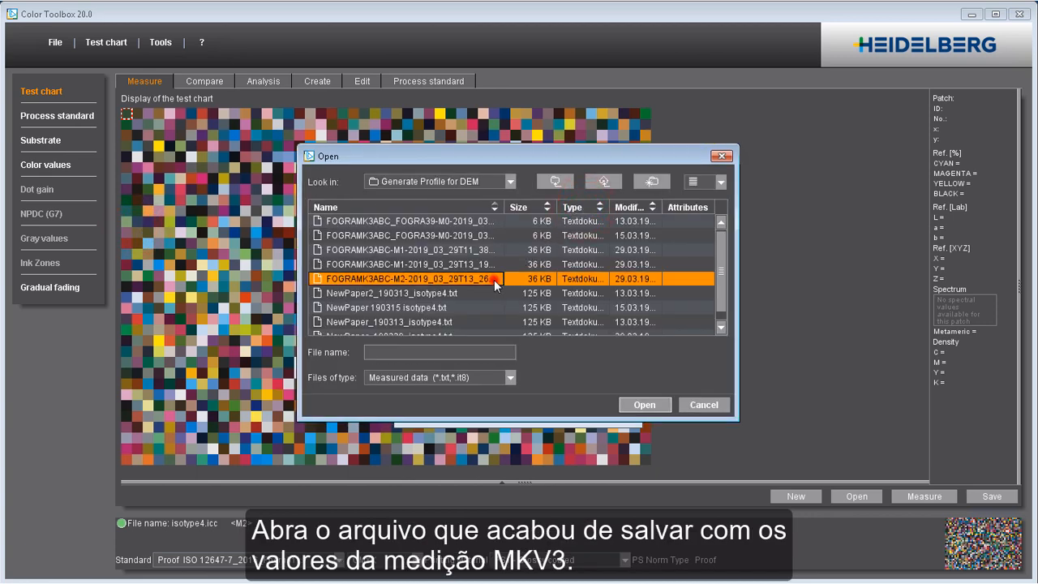
pyautogui.click(634, 405)
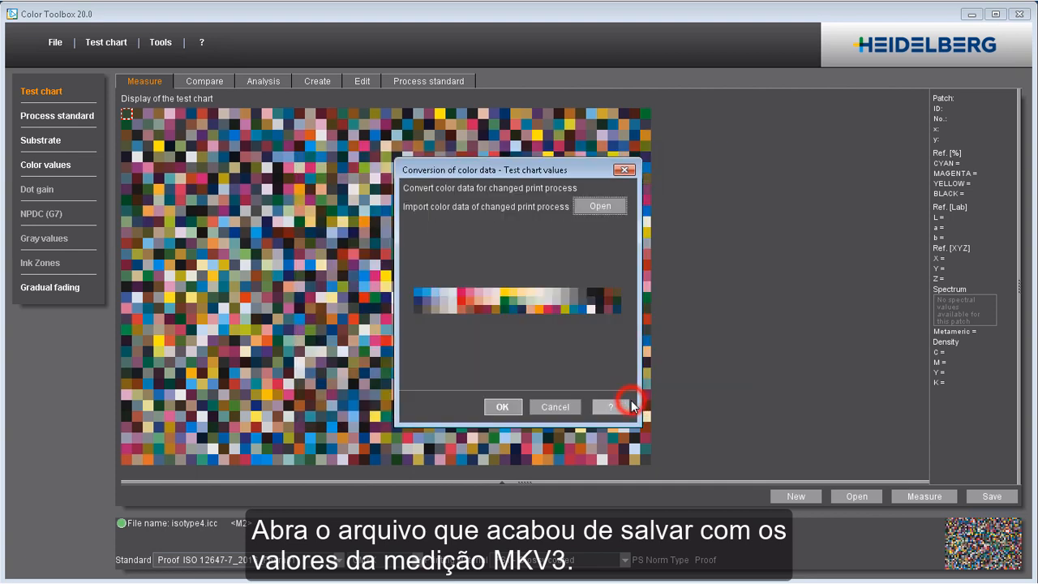
pyautogui.click(502, 407)
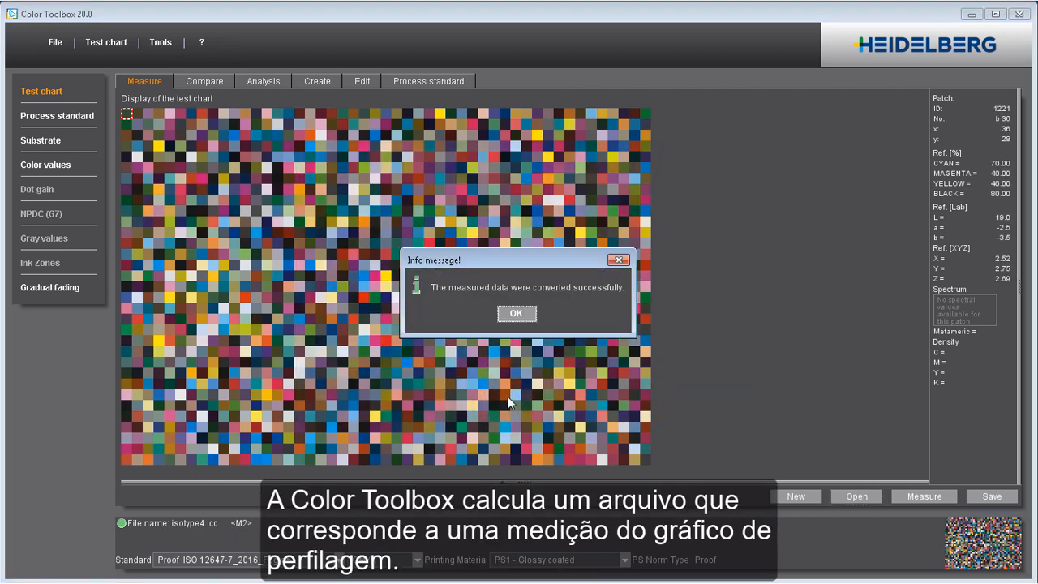
pyautogui.click(522, 314)
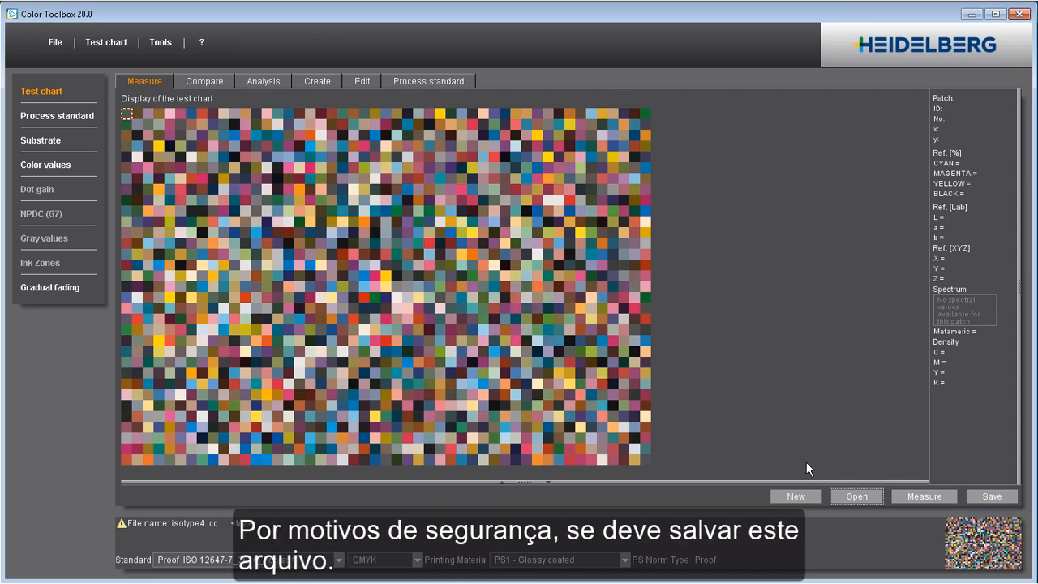
# Save the converted measurement data as NewPaper_190313_isotype4.txt in the Generate Profile for DEM folder
pyautogui.click(985, 495)
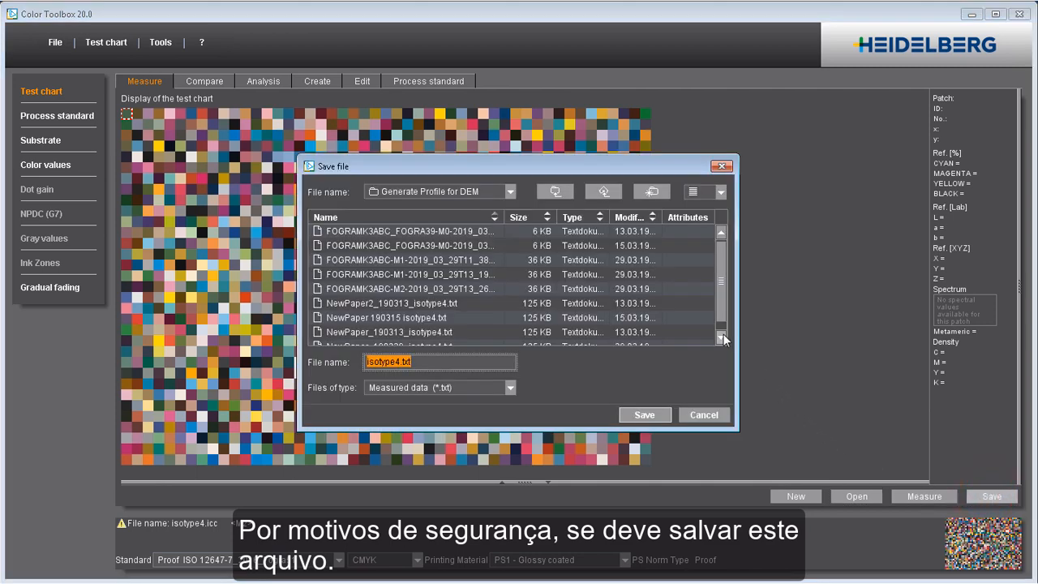
pyautogui.click(721, 336)
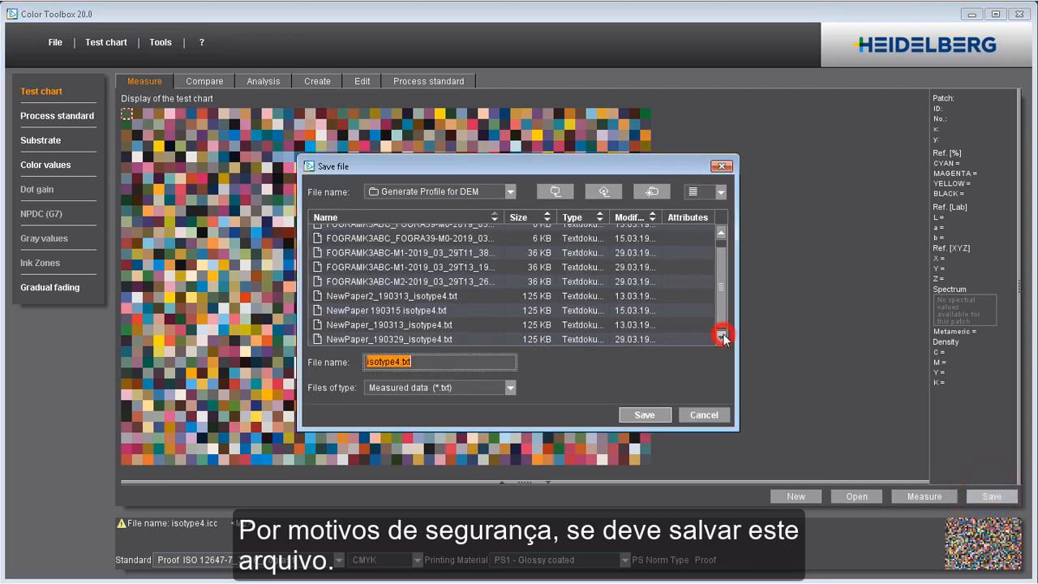
pyautogui.click(436, 323)
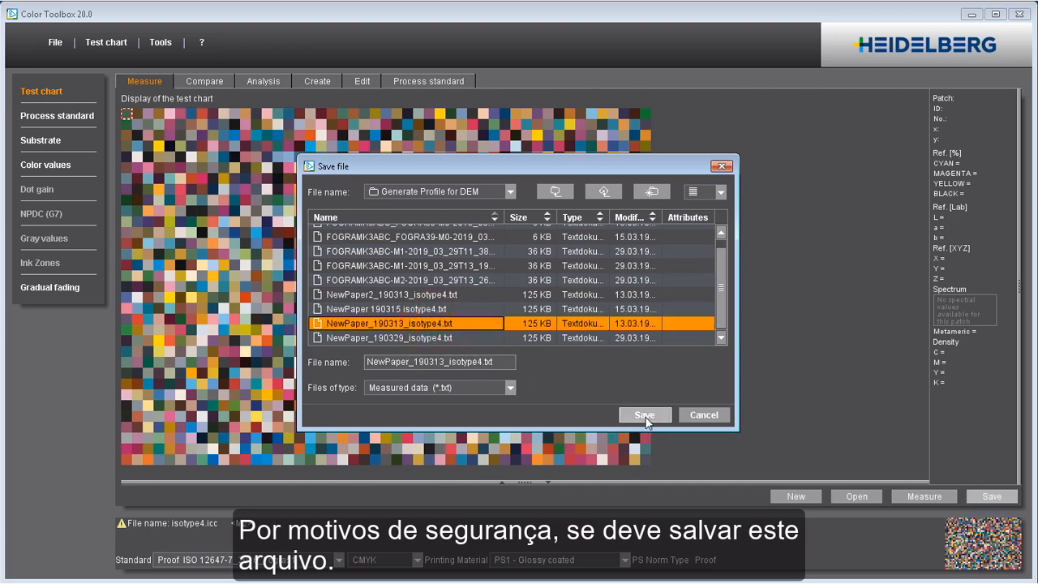
pyautogui.click(645, 415)
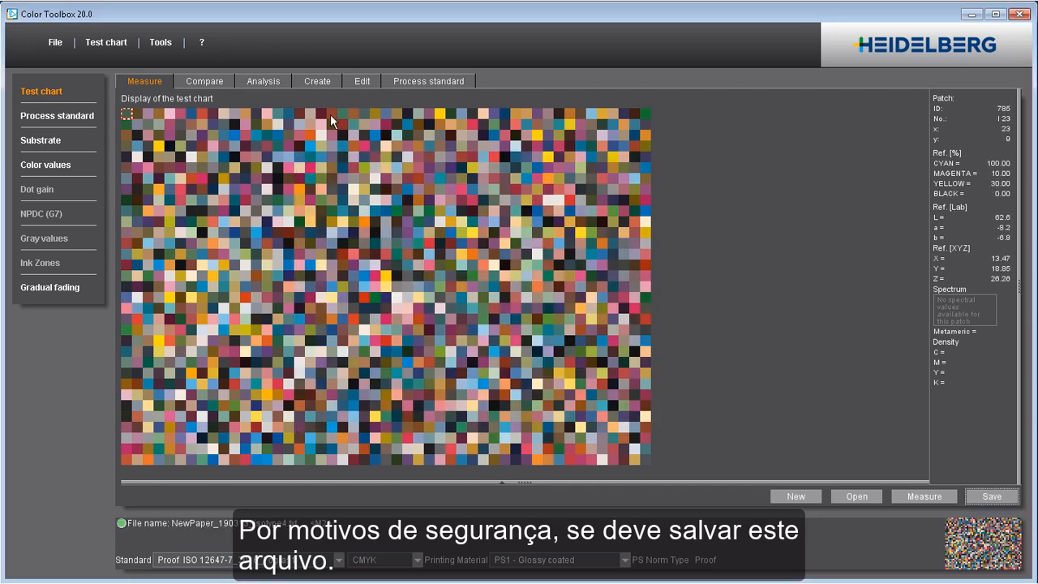
# Start generating a profile from the converted measurement data, with Digital Printing as the process and Digital uncoated as the paper class
pyautogui.click(316, 82)
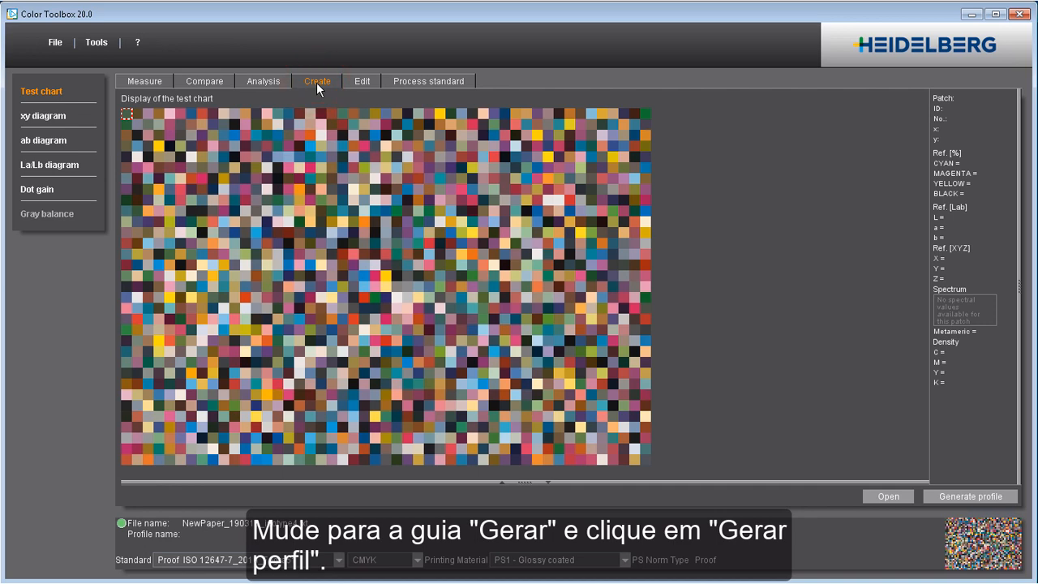
pyautogui.click(937, 496)
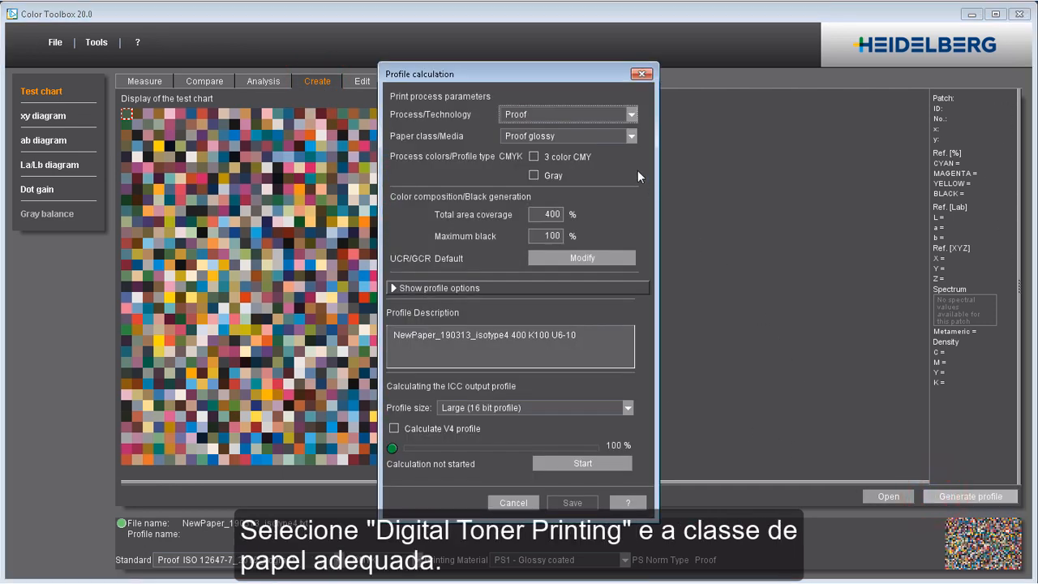
pyautogui.click(577, 116)
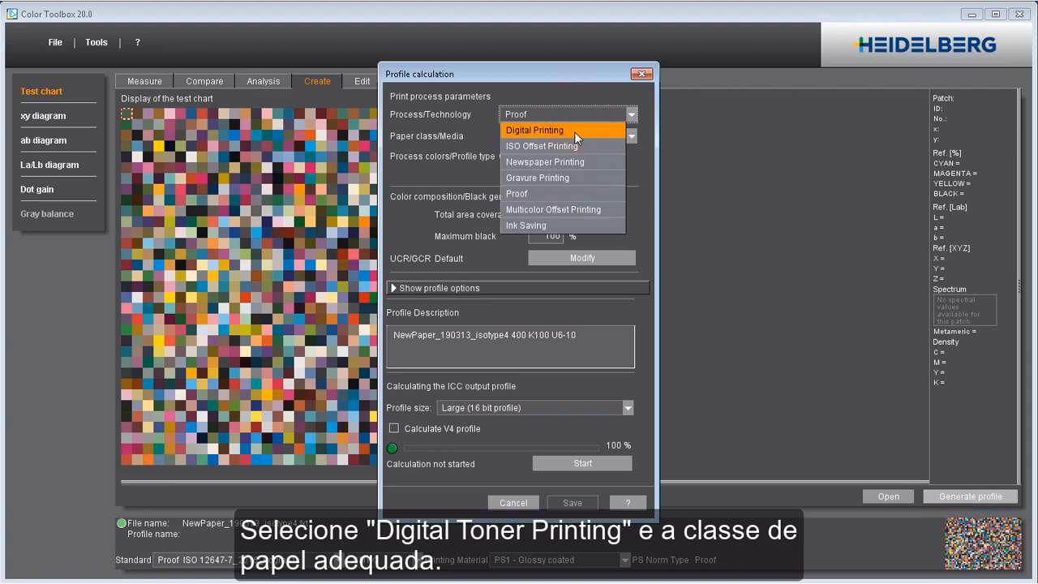
pyautogui.click(574, 131)
pyautogui.click(573, 137)
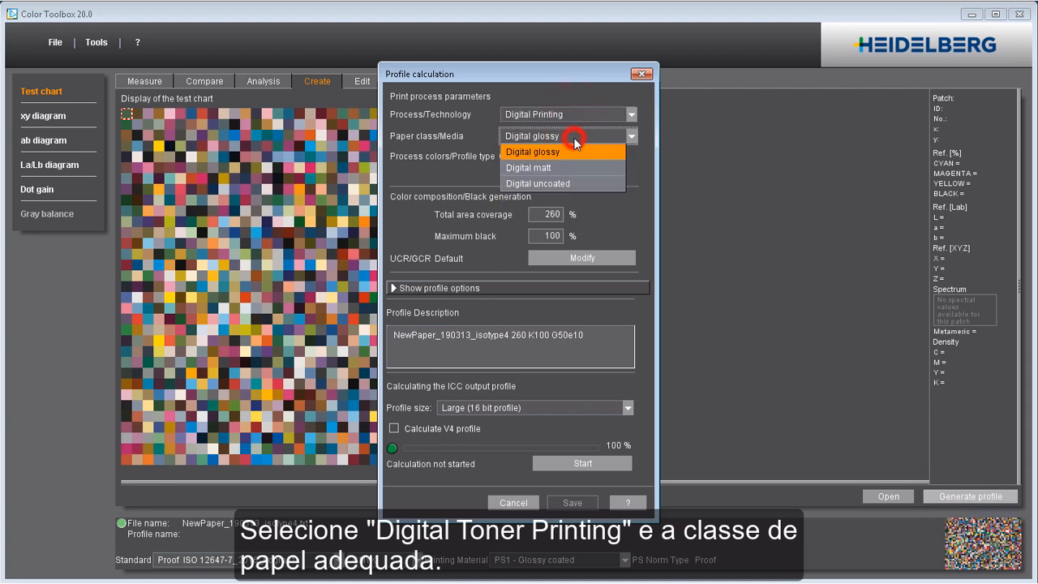
pyautogui.click(572, 183)
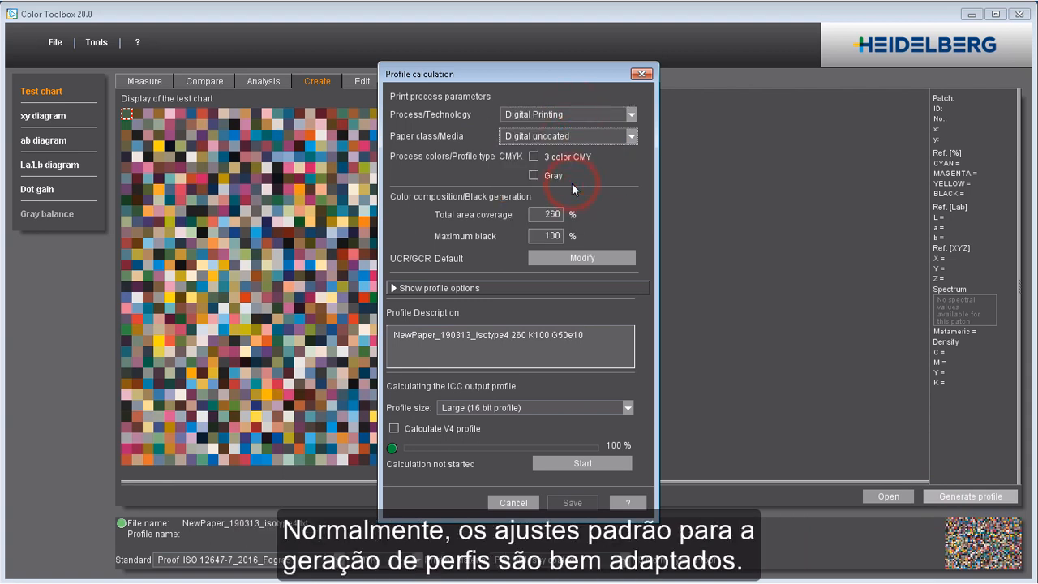
# Calculate the ICC output profile and save it as NewPaper_190313_isotype4 260 K100 G50e10.icc in the profiles folder
pyautogui.click(549, 462)
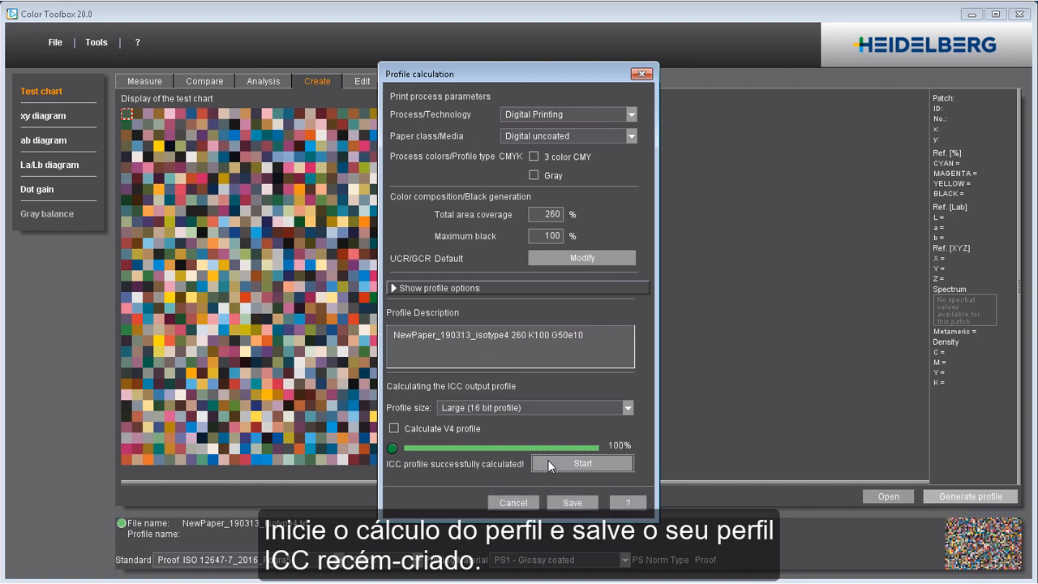
pyautogui.click(561, 496)
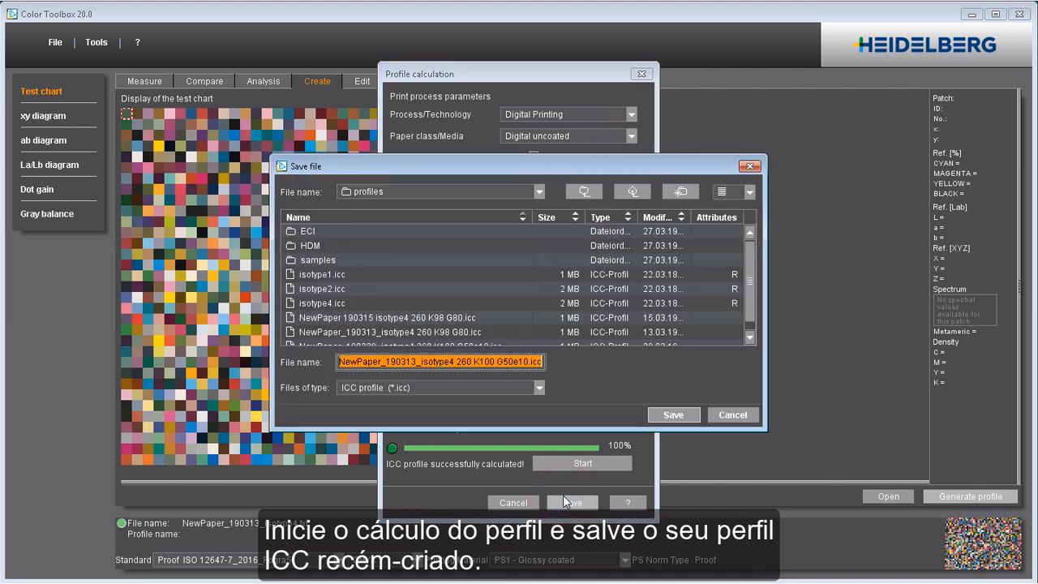
pyautogui.click(653, 415)
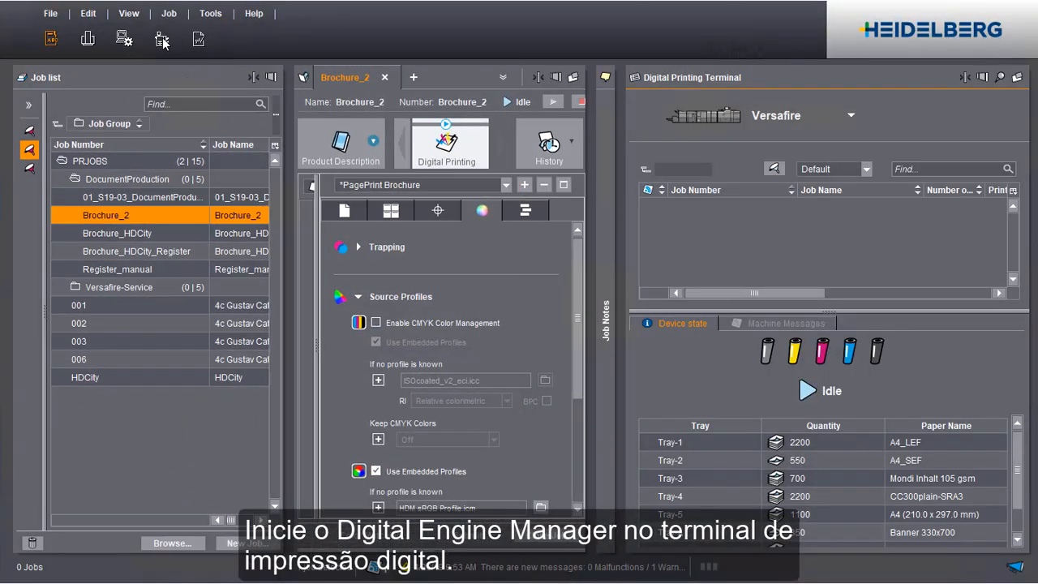
# Switch to the digital printing terminal, launch Prinect Digital Engine Manager for the Versafire and show its custom ICC profiles
pyautogui.click(162, 39)
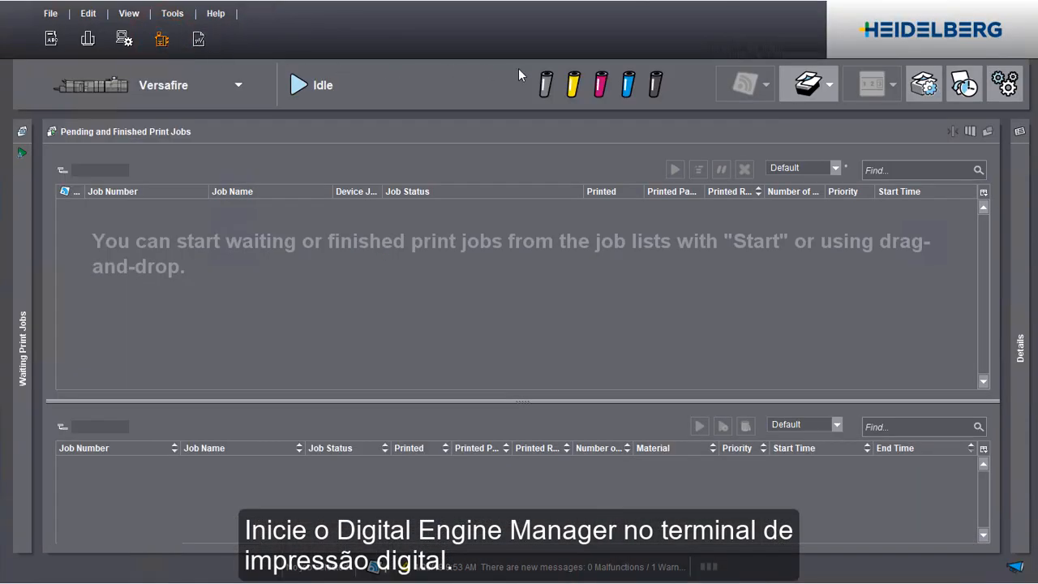
pyautogui.click(924, 84)
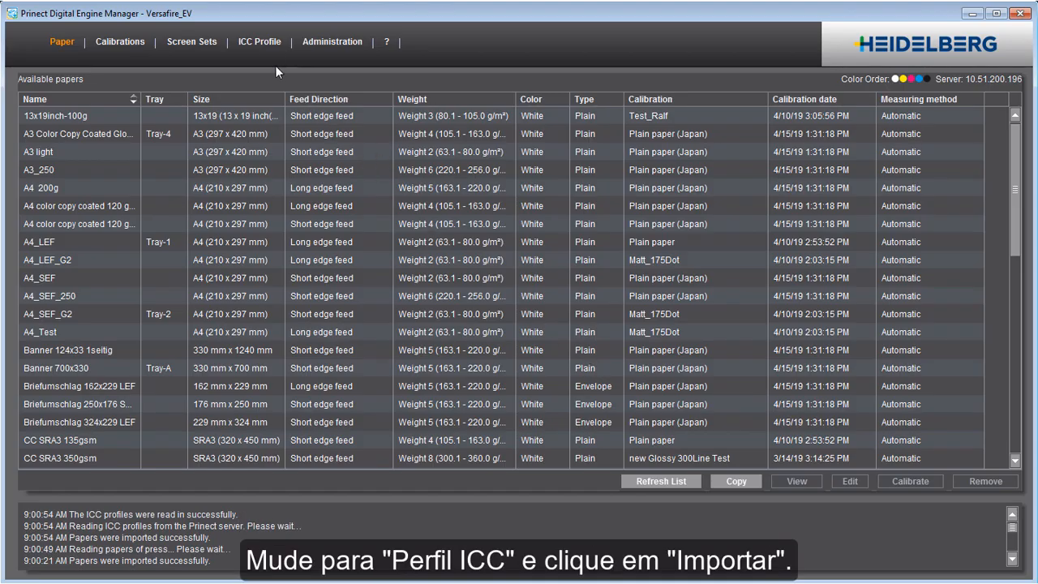
pyautogui.click(262, 44)
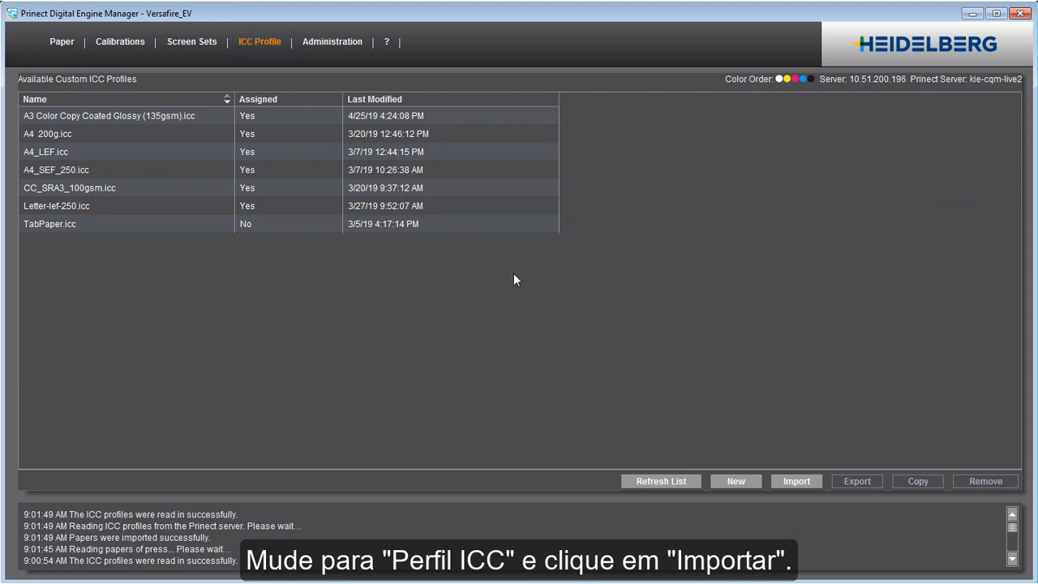
# Import the NewPaper_190313_isotype4 260 K100 G50e10.icc profile from the TestData folder on drive C
pyautogui.click(787, 483)
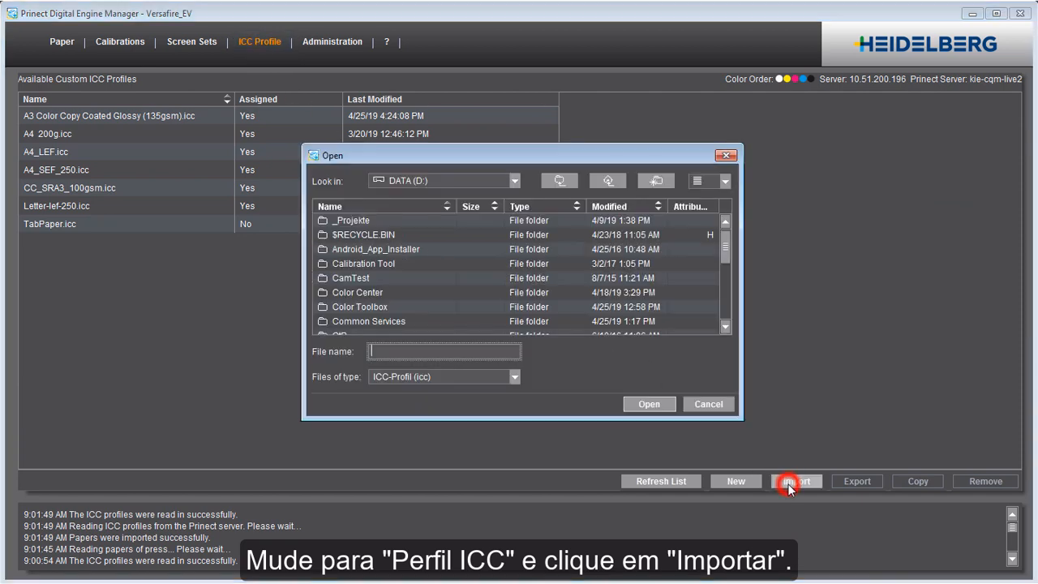
pyautogui.click(489, 184)
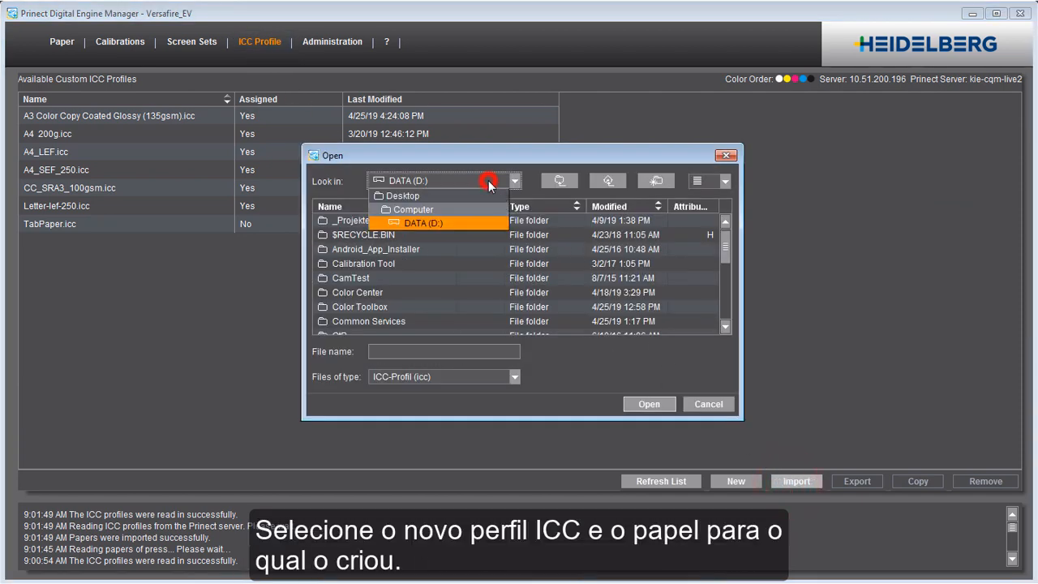
pyautogui.click(477, 210)
pyautogui.doubleClick(432, 220)
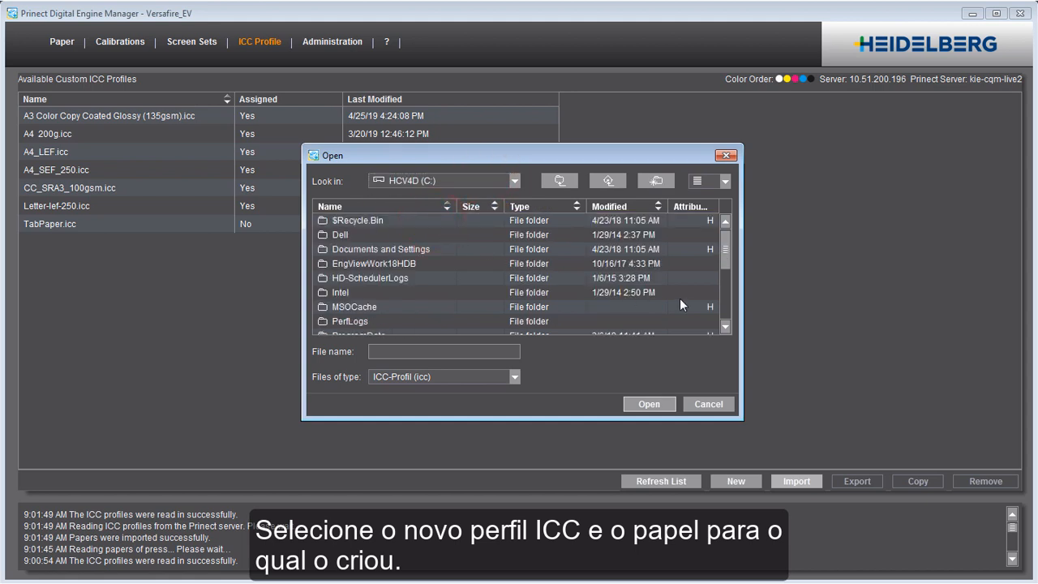
pyautogui.click(725, 311)
pyautogui.doubleClick(450, 307)
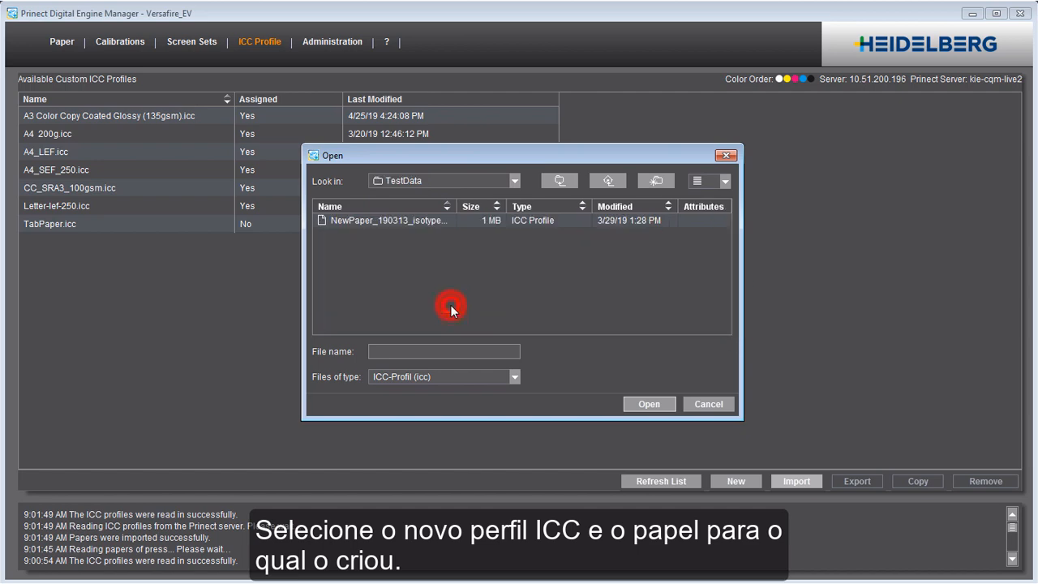
pyautogui.click(404, 220)
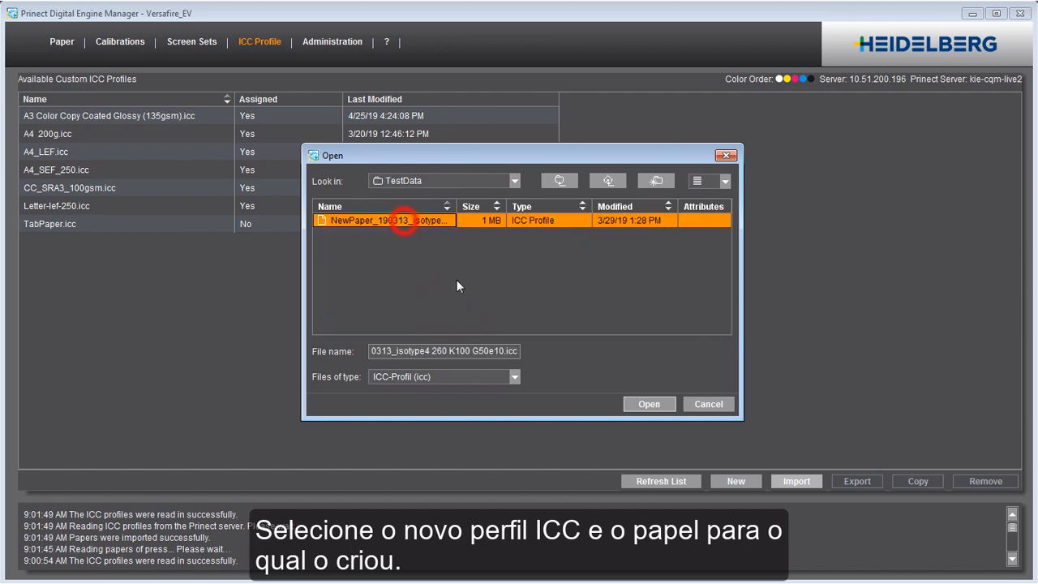
pyautogui.click(646, 405)
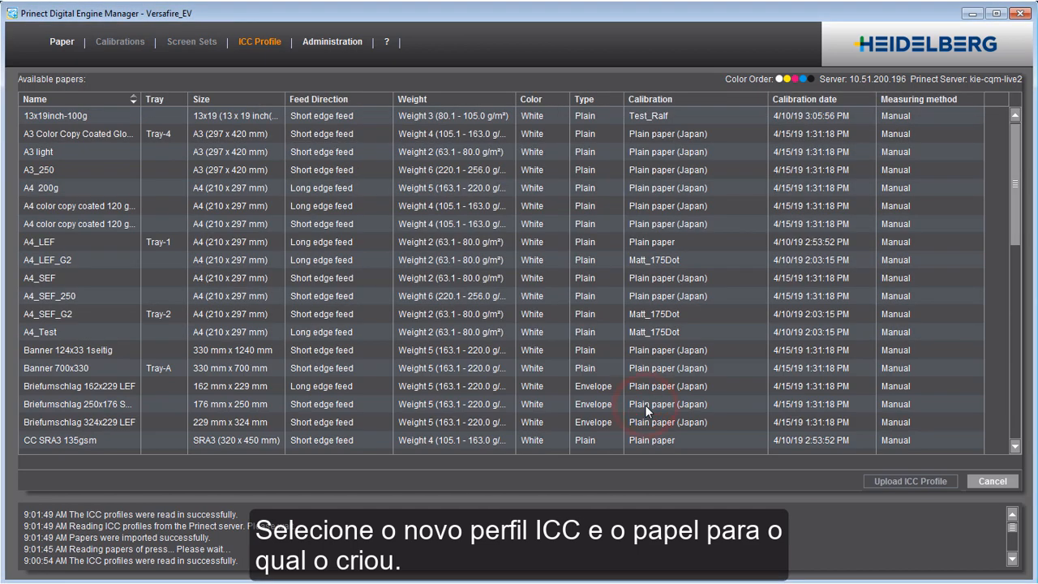
# Upload the imported ICC profile for the A4_Test paper and close the Digital Engine Manager
pyautogui.click(104, 328)
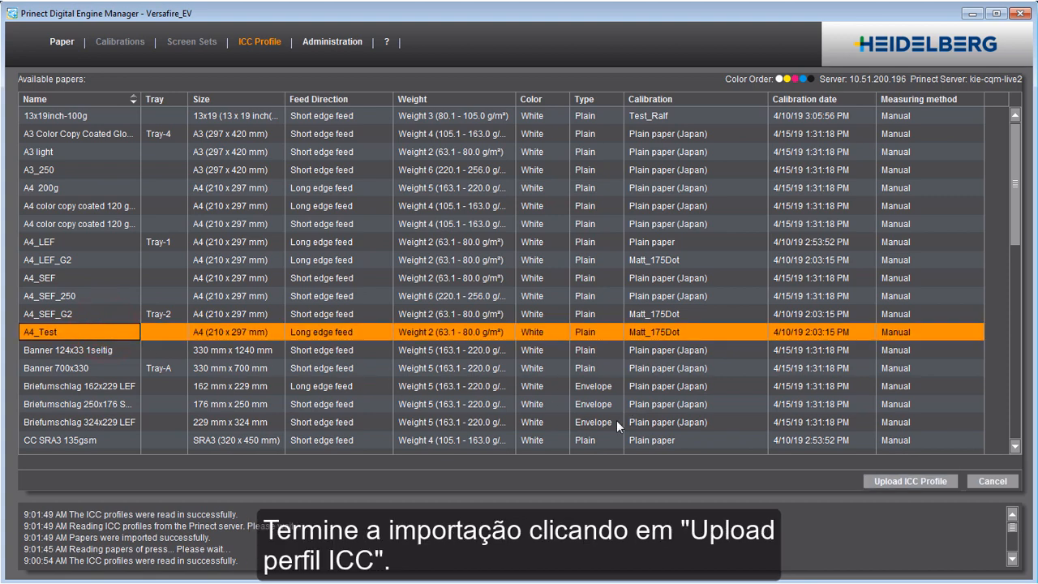
pyautogui.click(877, 482)
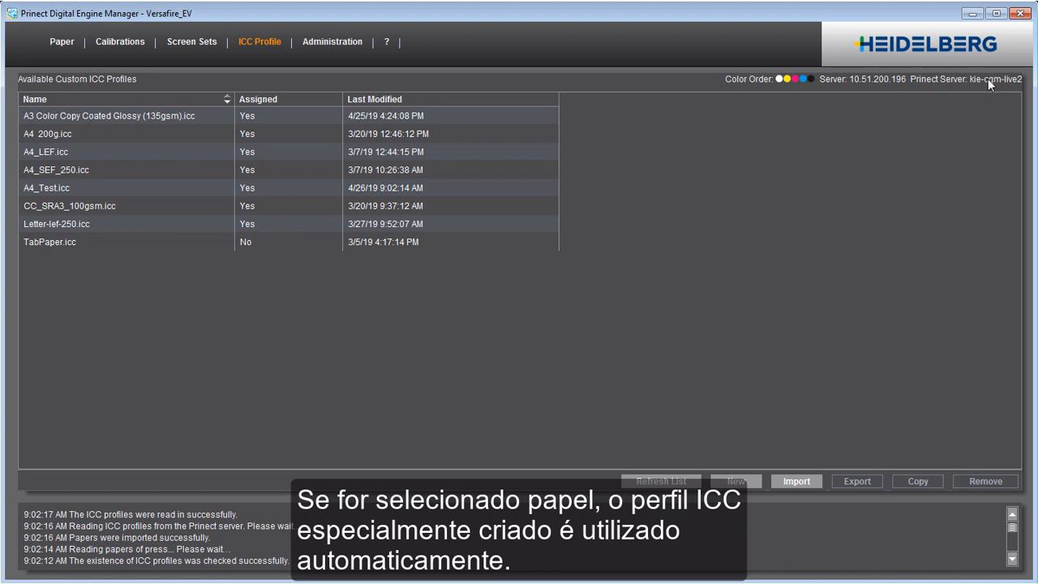
pyautogui.click(1018, 14)
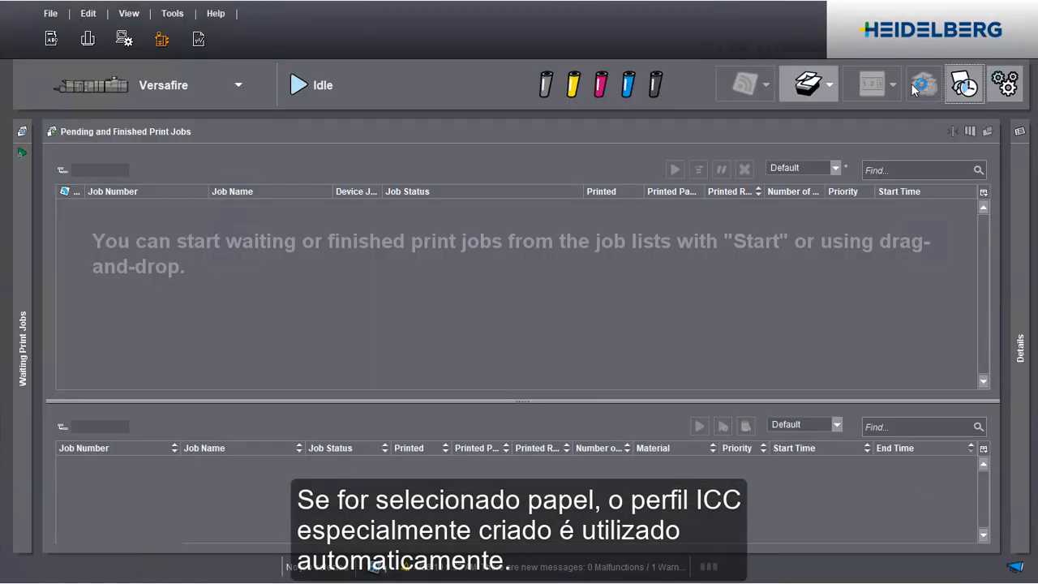